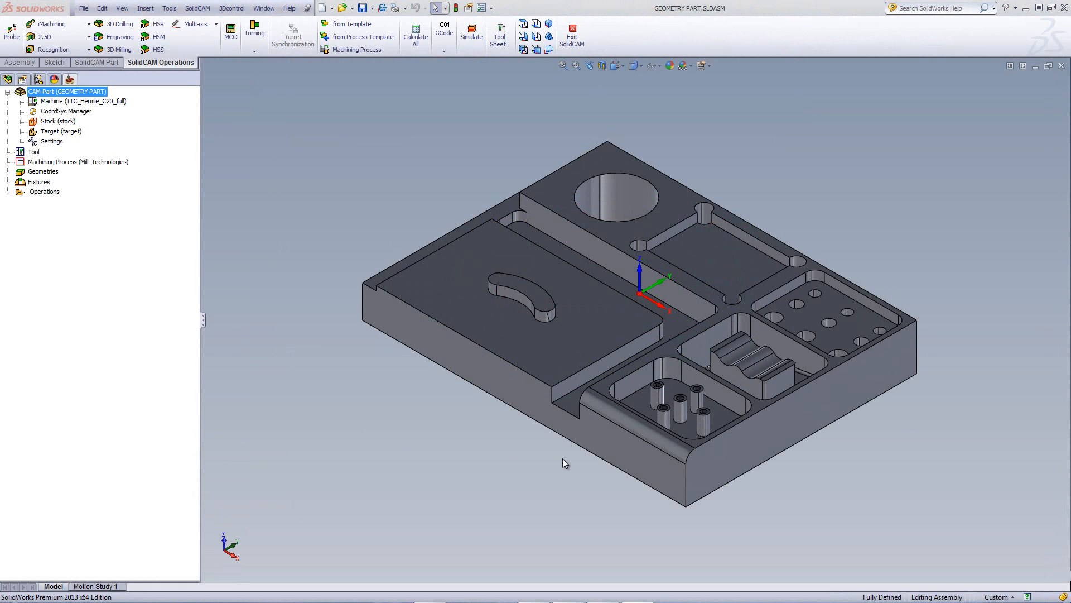
# Step: Start a 2.5D Profile operation and open a new geometry definition for it, keeping the Default configuration
pyautogui.moveTo(563, 460)
pyautogui.mouseDown(button='middle')
pyautogui.moveTo(569, 441)
pyautogui.moveTo(578, 455)
pyautogui.mouseUp(button='middle')
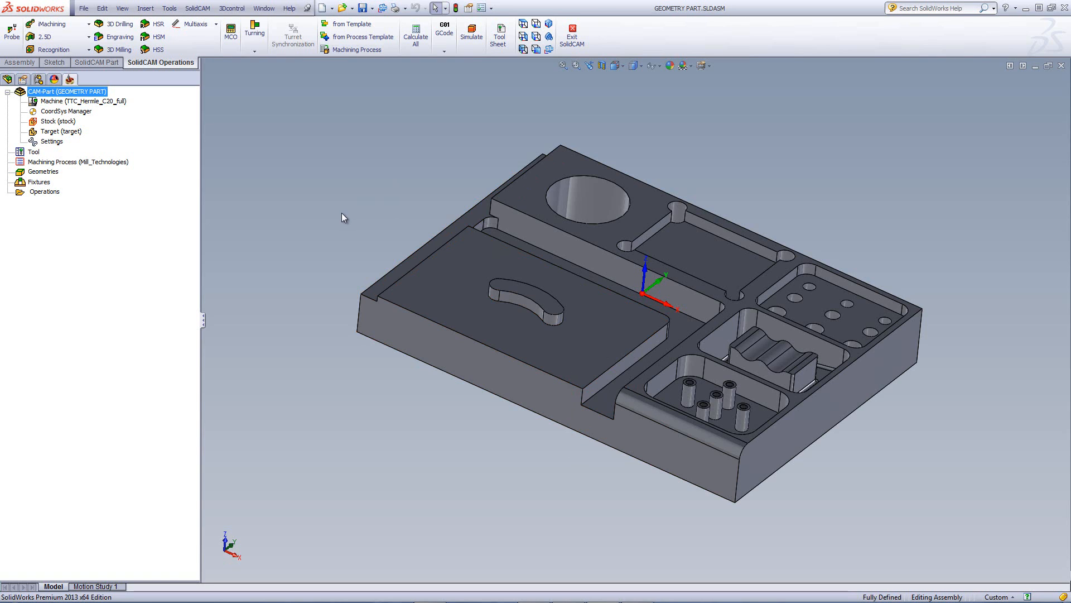
pyautogui.click(52, 37)
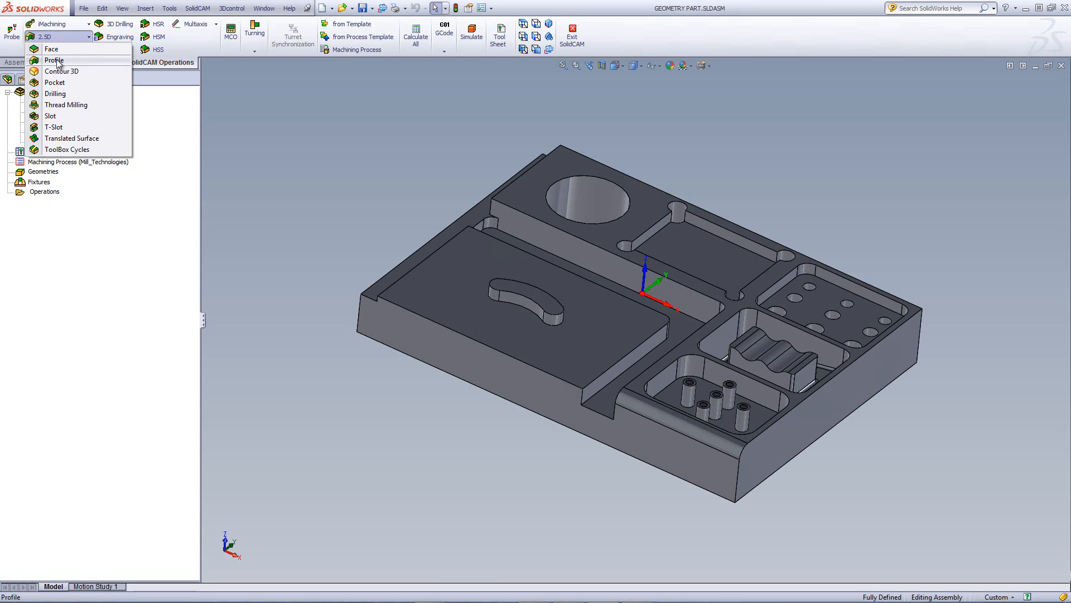
pyautogui.click(54, 60)
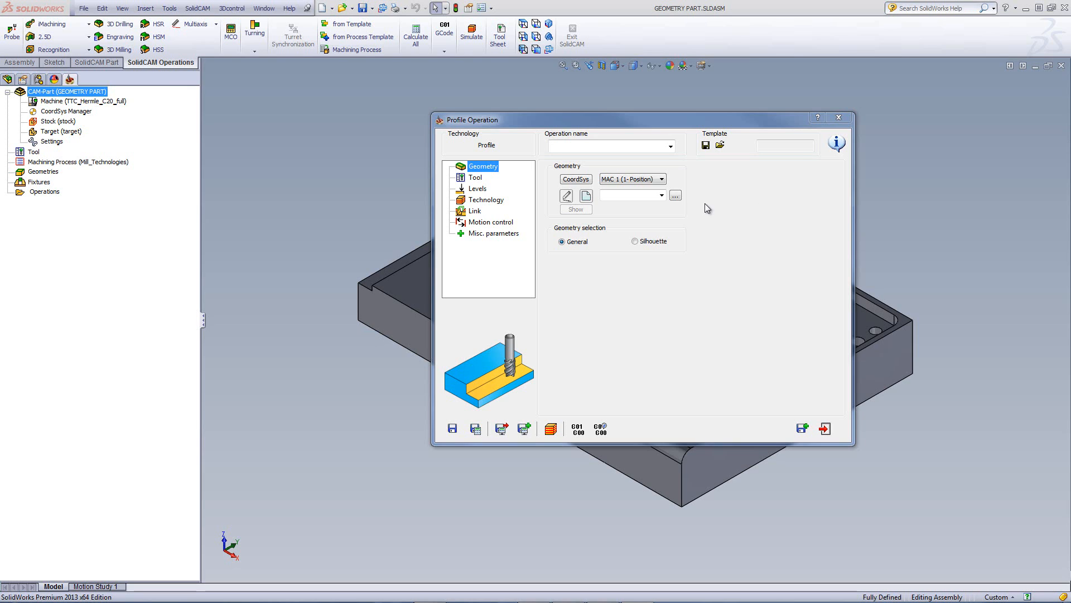
pyautogui.click(585, 196)
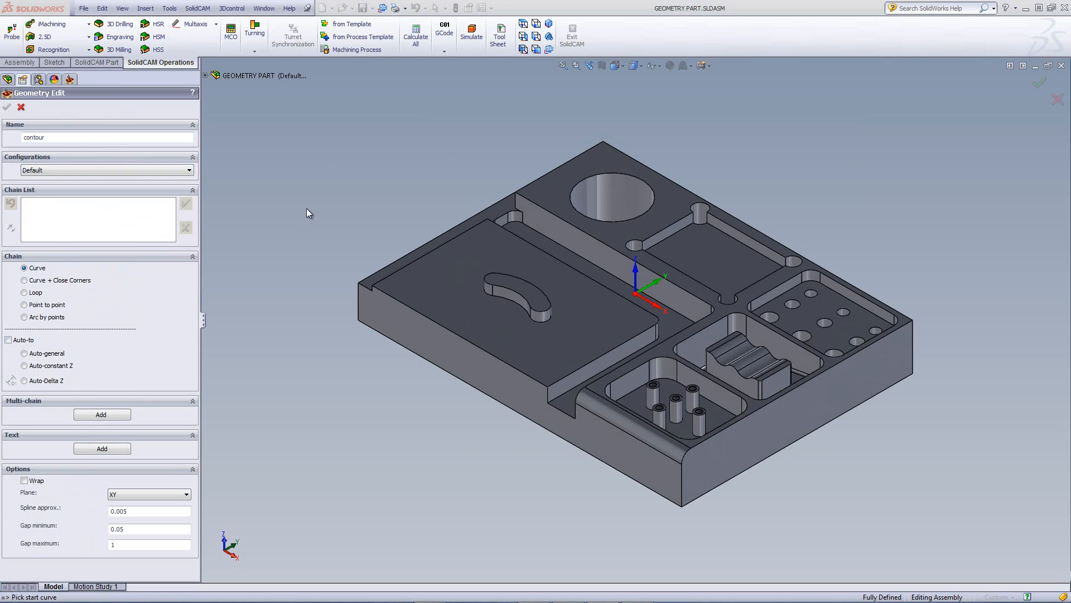
pyautogui.click(80, 140)
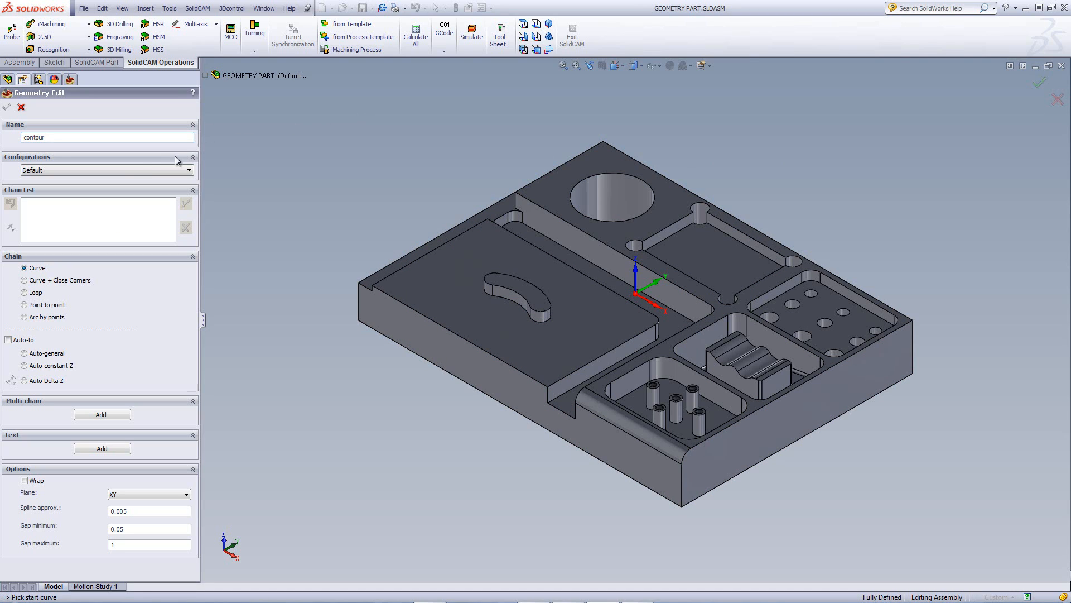
pyautogui.click(60, 173)
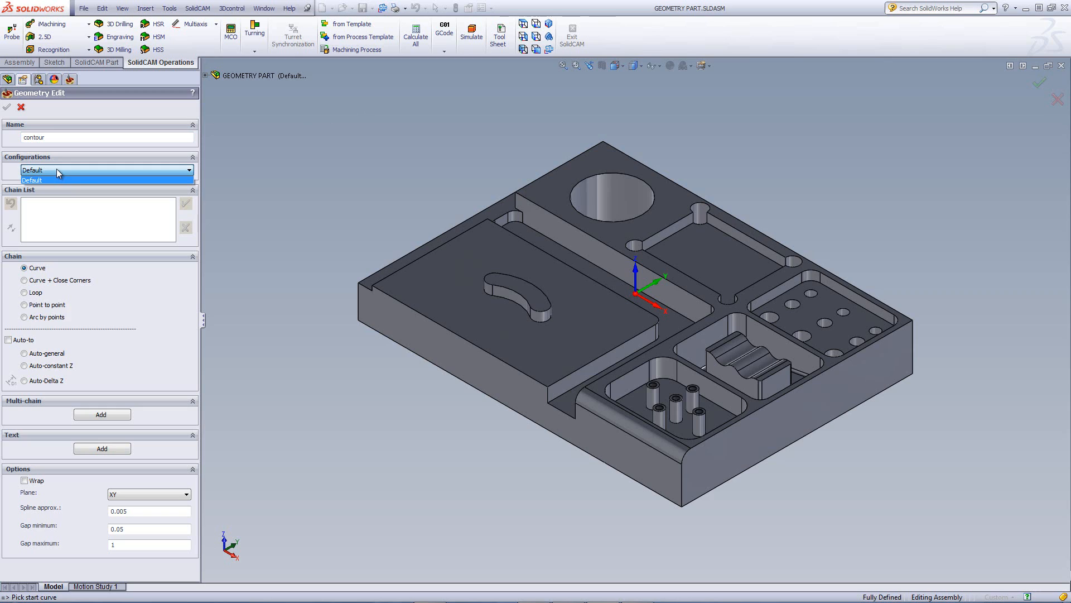
pyautogui.click(56, 170)
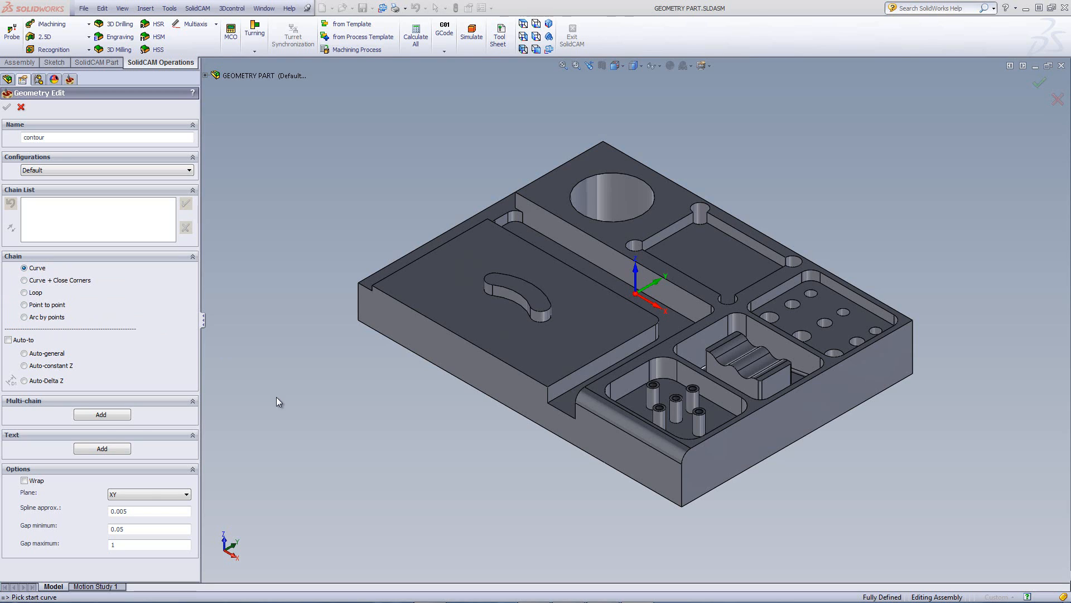
pyautogui.moveTo(276, 396); pyautogui.dragTo(541, 135, button='middle')
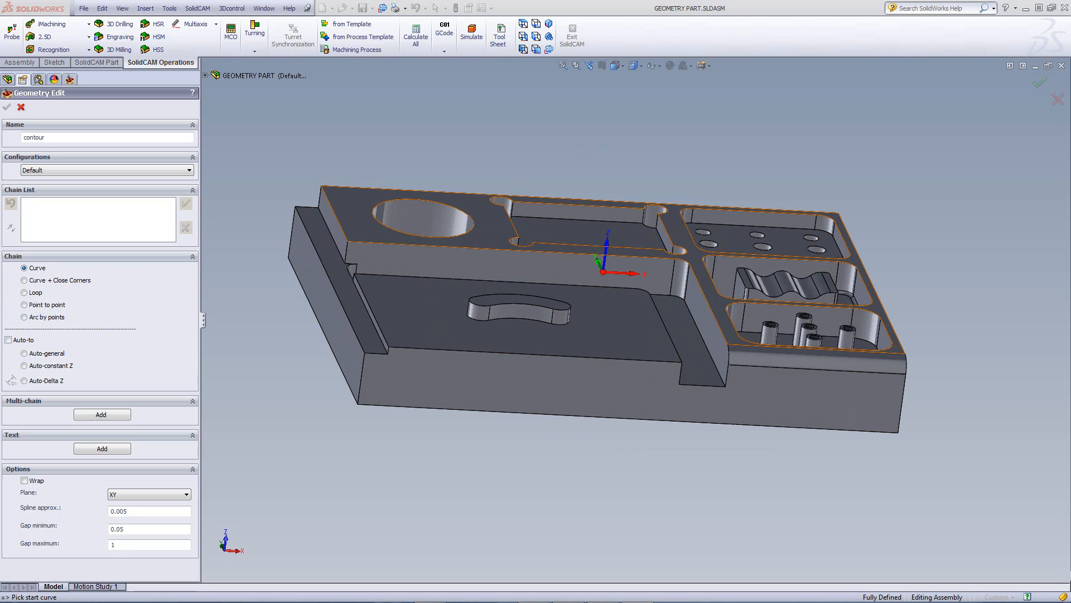
pyautogui.click(708, 304)
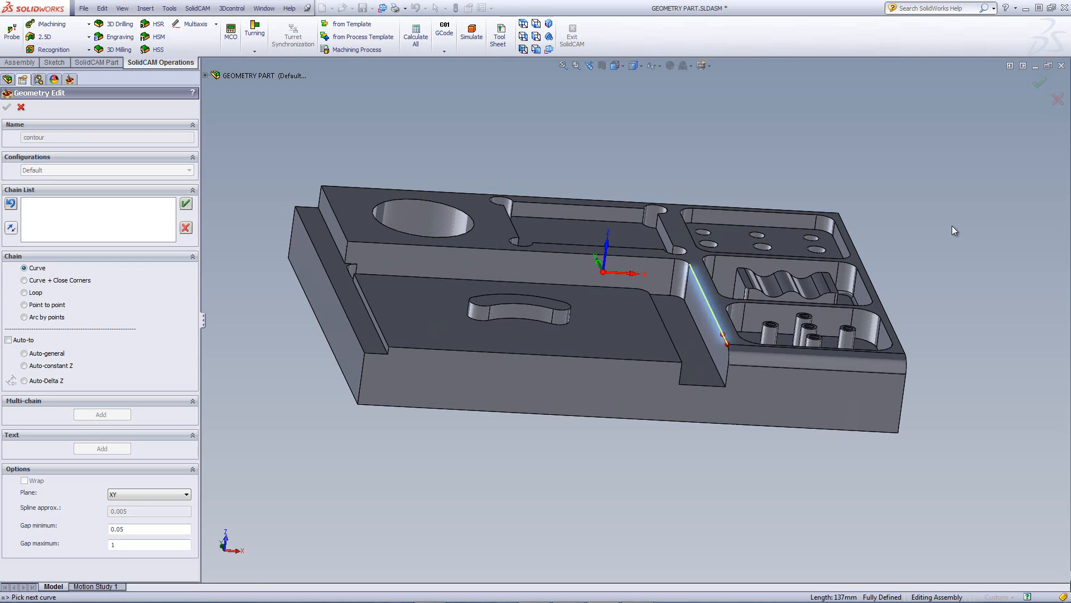
pyautogui.moveTo(686, 438); pyautogui.dragTo(871, 165, button='middle')
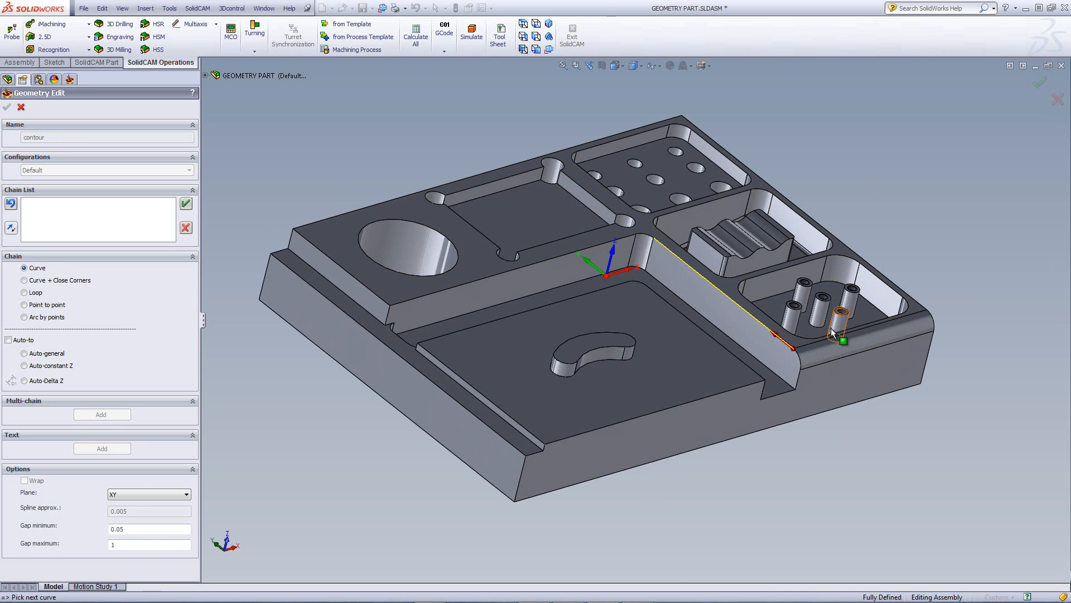
pyautogui.scroll(-3, 815, 349)
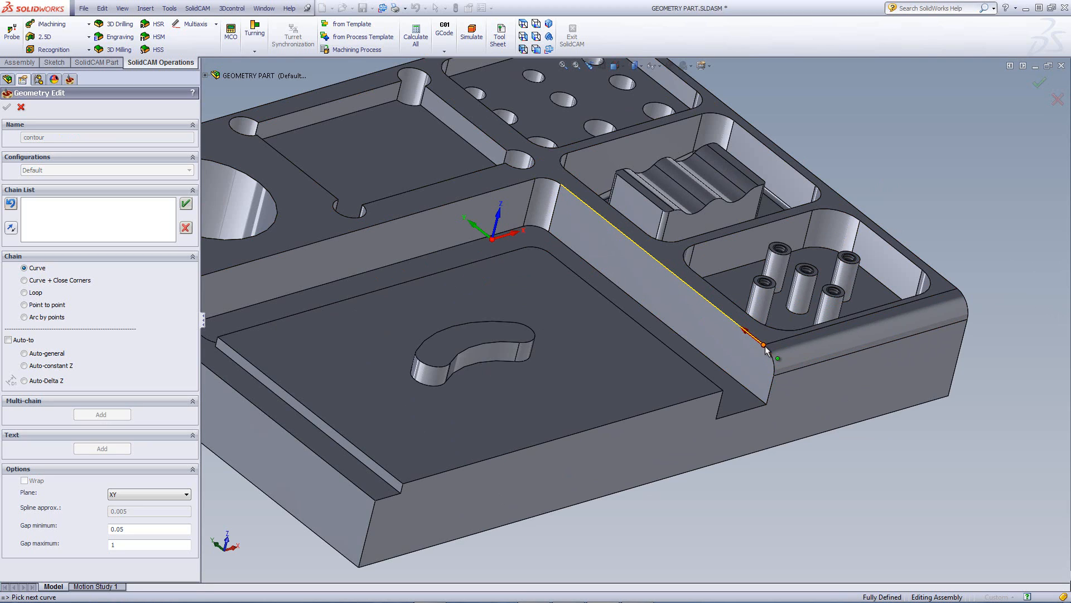
pyautogui.click(723, 319)
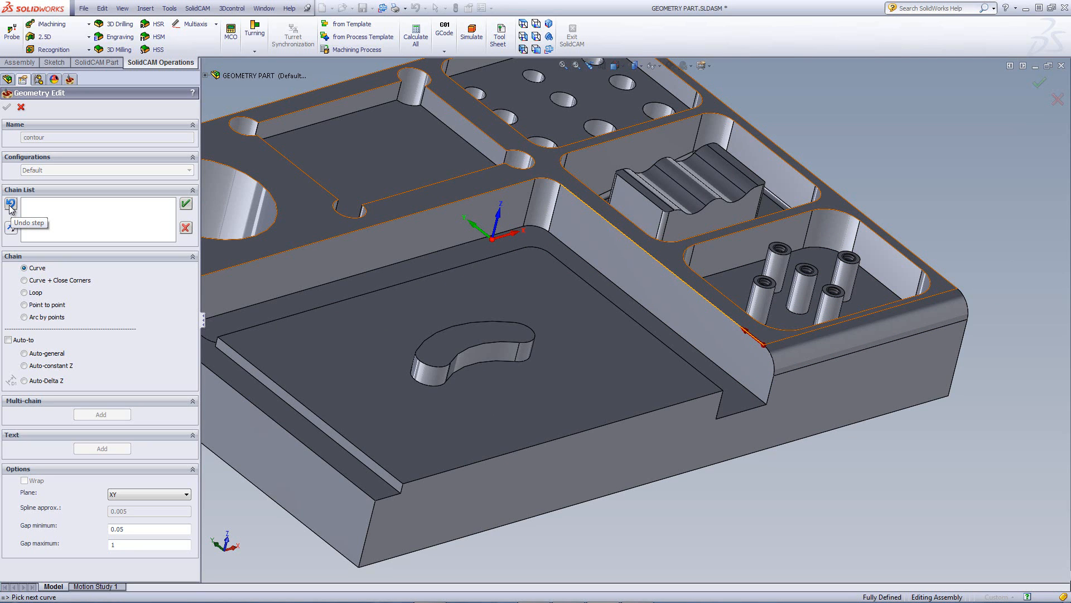
pyautogui.click(10, 205)
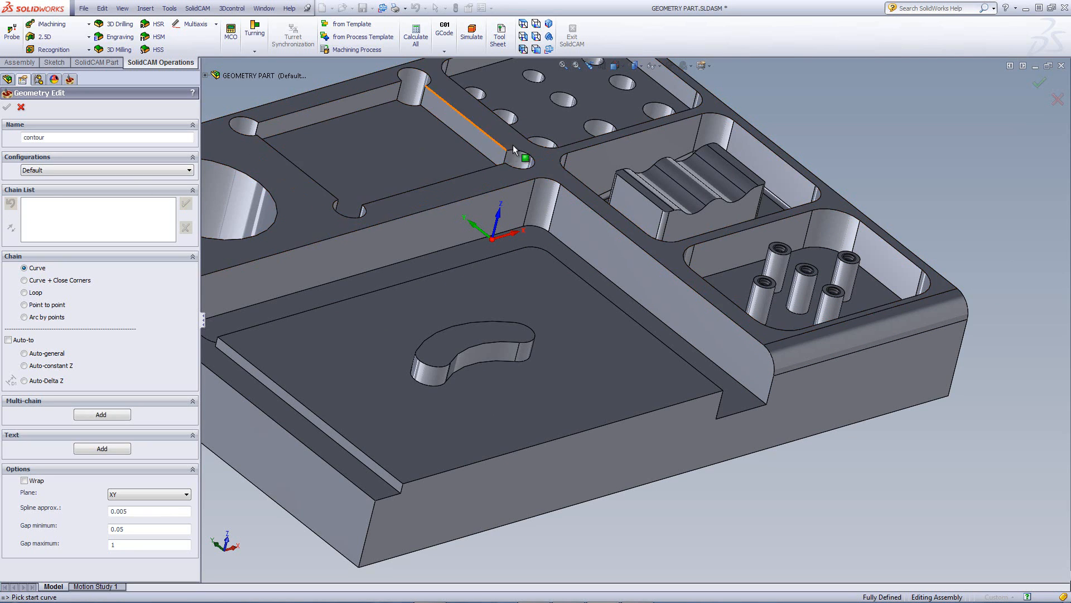
# Step: Build a Curve chain from the step wall's upper long edge with its direction reversed, the corner arc and the adjoining edge, and accept it
pyautogui.click(572, 195)
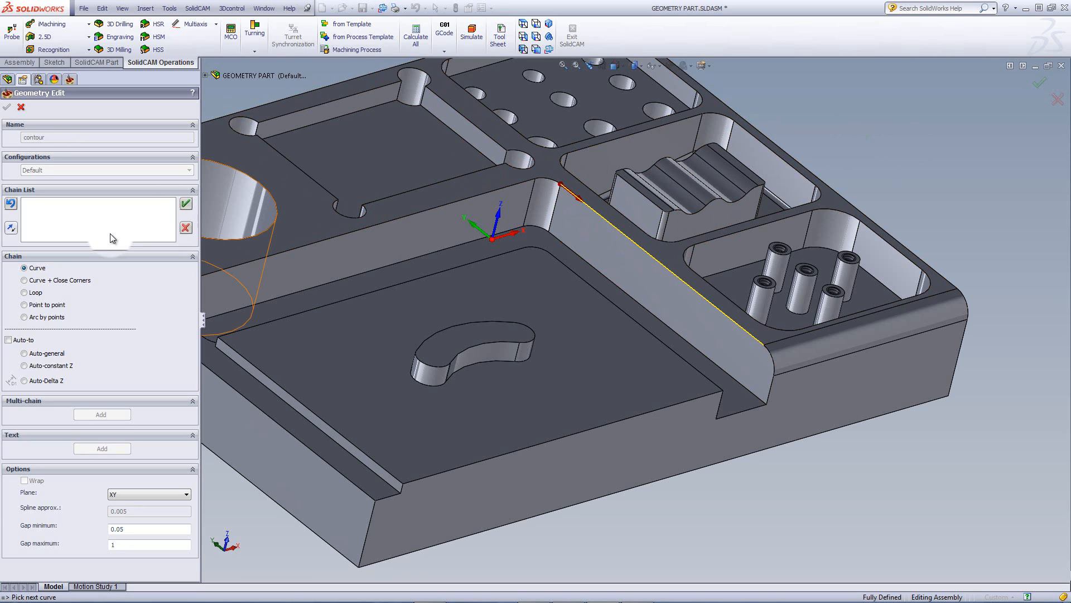
pyautogui.click(13, 231)
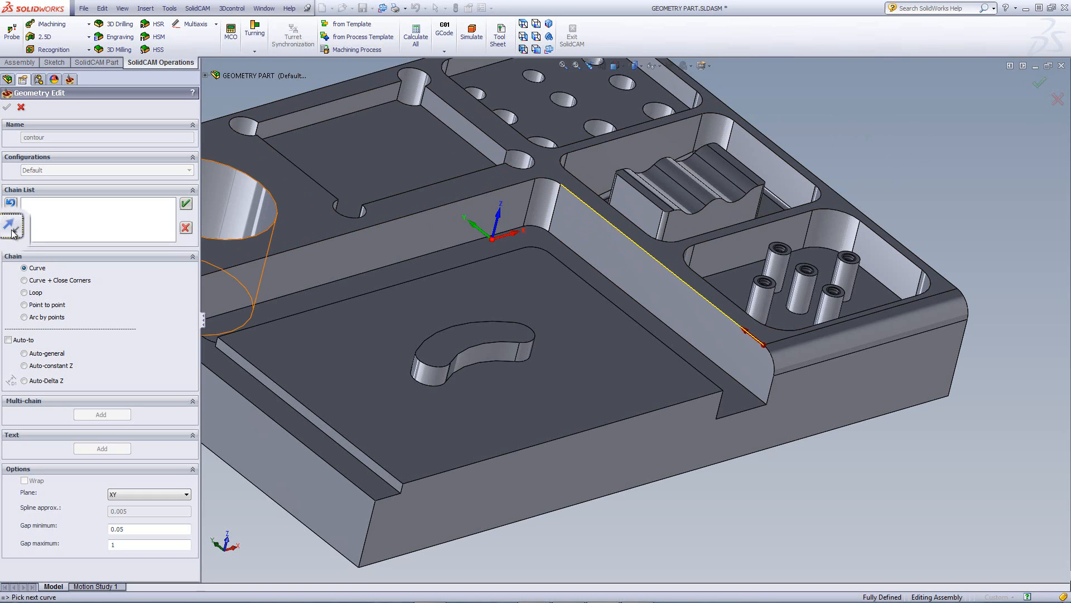
pyautogui.click(554, 180)
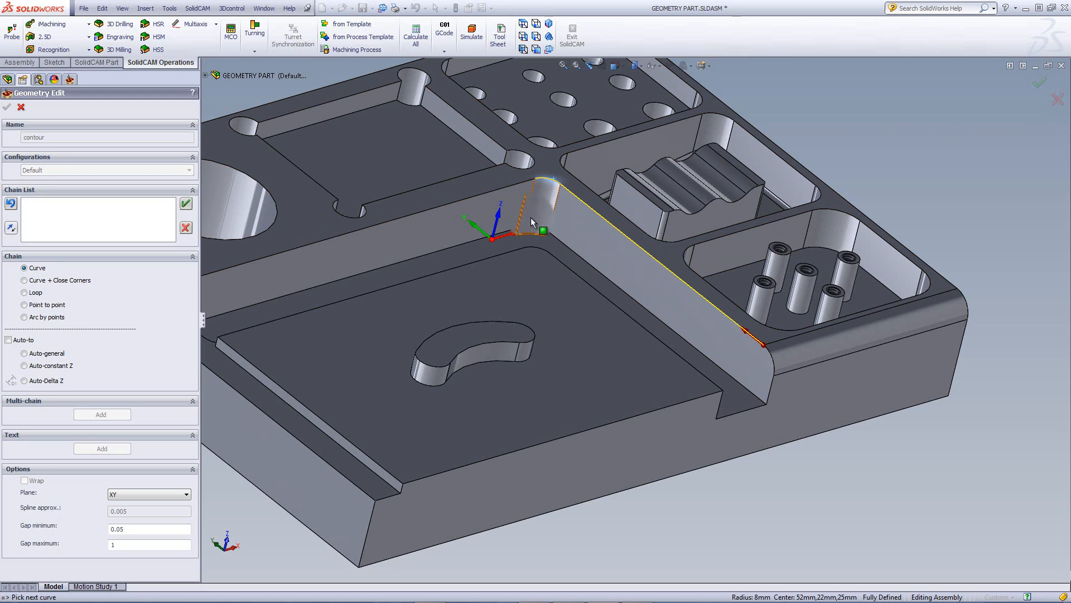
pyautogui.click(518, 184)
pyautogui.click(893, 123)
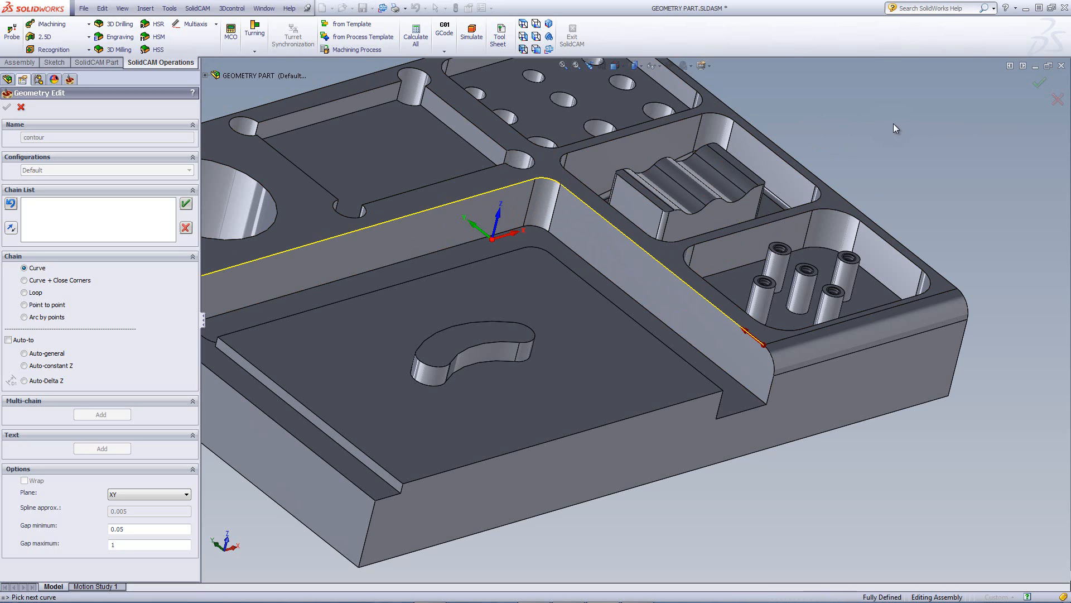
pyautogui.scroll(3, 892, 132)
pyautogui.click(639, 295)
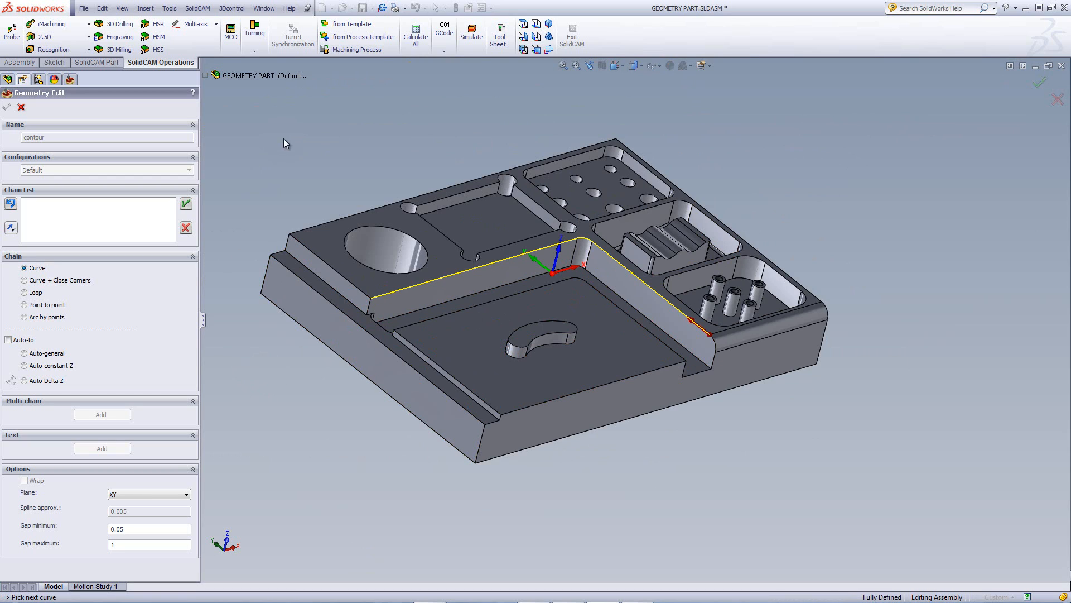
pyautogui.click(186, 204)
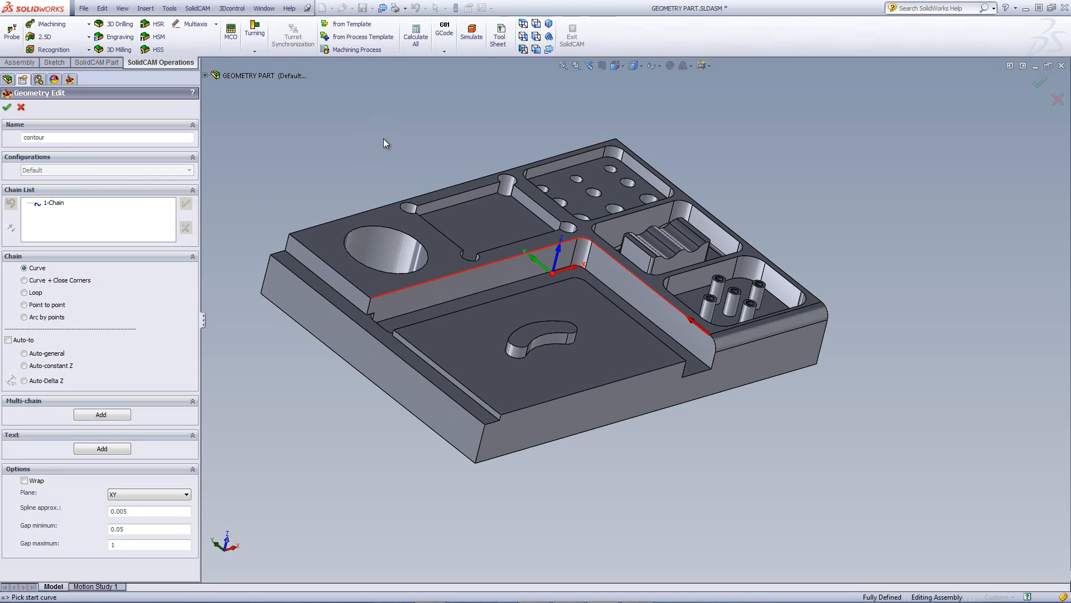
pyautogui.moveTo(384, 141); pyautogui.dragTo(339, 123, button='middle')
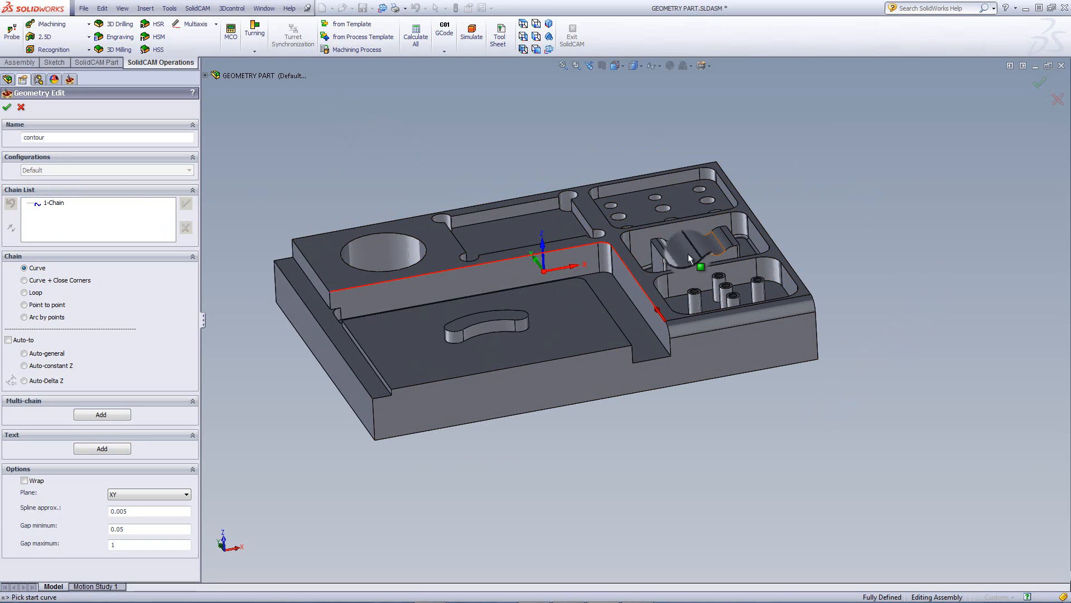
pyautogui.click(664, 320)
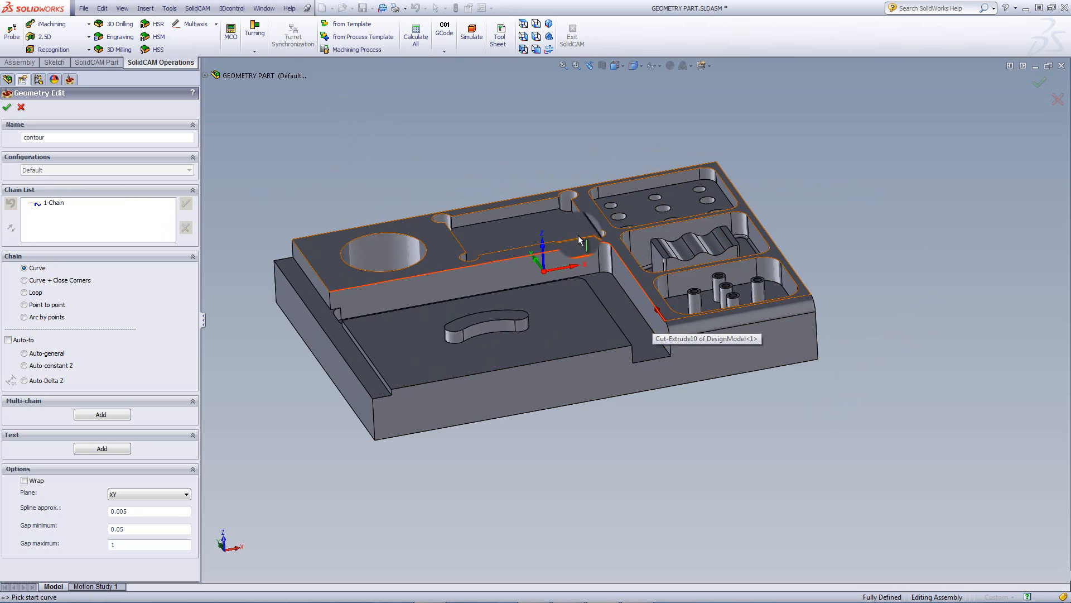
pyautogui.click(331, 291)
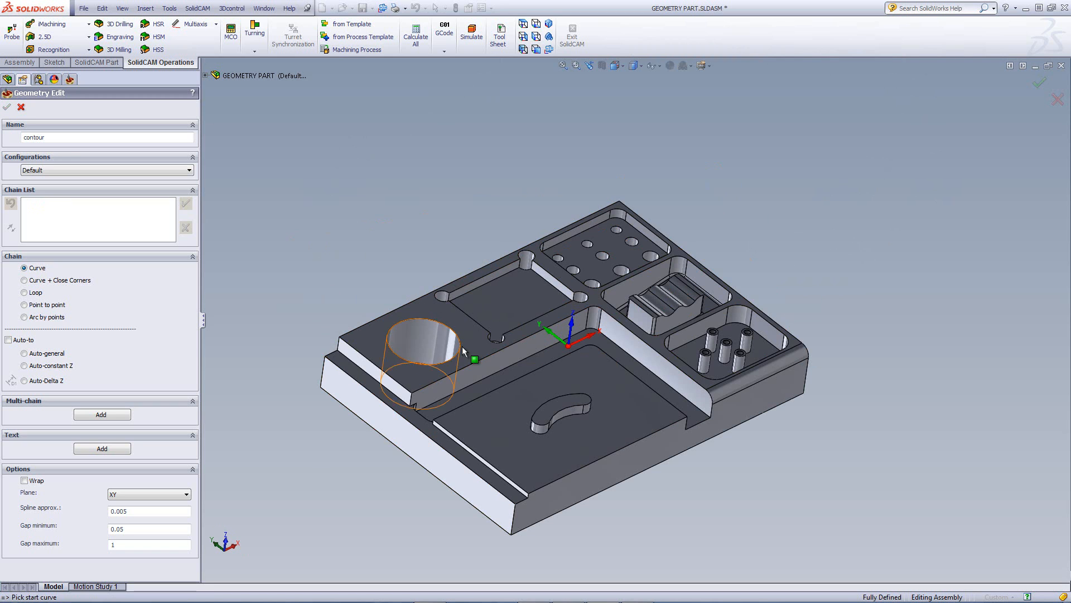
# Step: Set the chain type to Curve + Close Corners and chain one long and one short upper edge of the rectangular pocket with corner reliefs
pyautogui.moveTo(460, 356); pyautogui.dragTo(512, 470, button='middle')
pyautogui.scroll(-2, 477, 341)
pyautogui.scroll(-3, 476, 341)
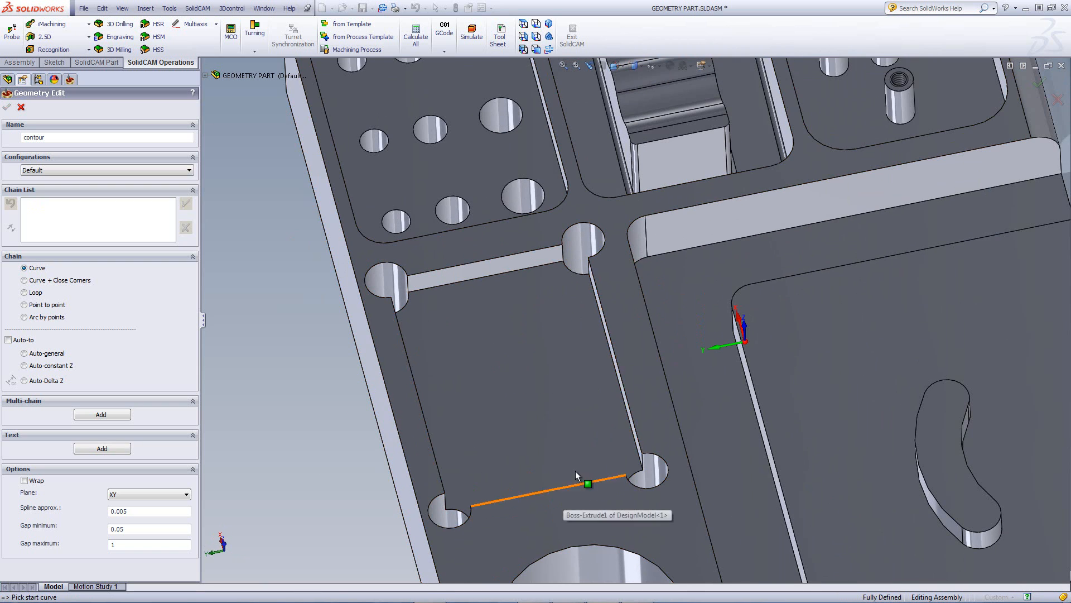
pyautogui.click(617, 395)
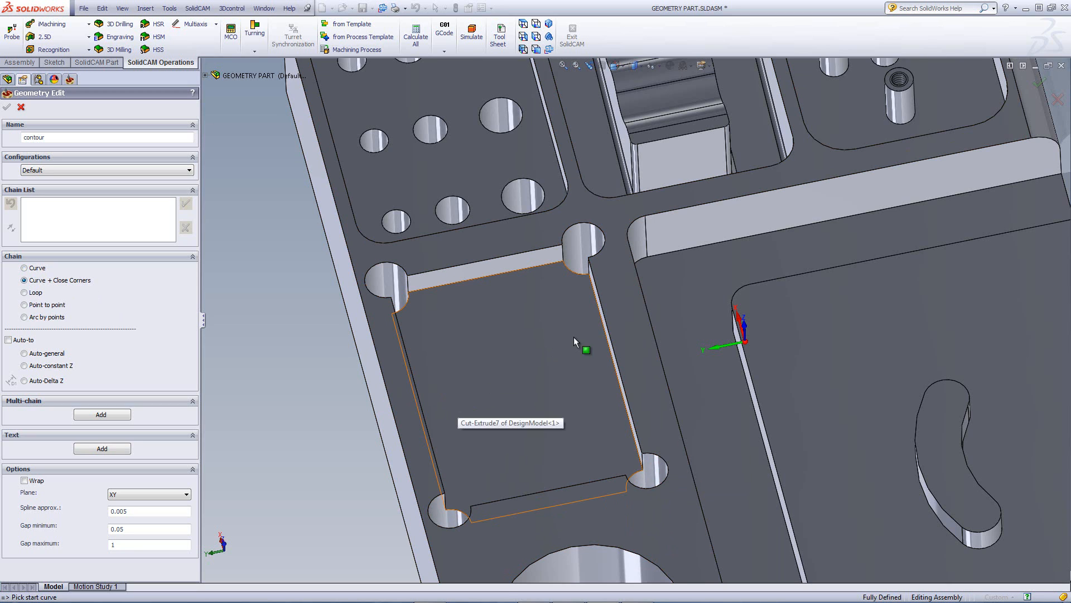
pyautogui.click(640, 452)
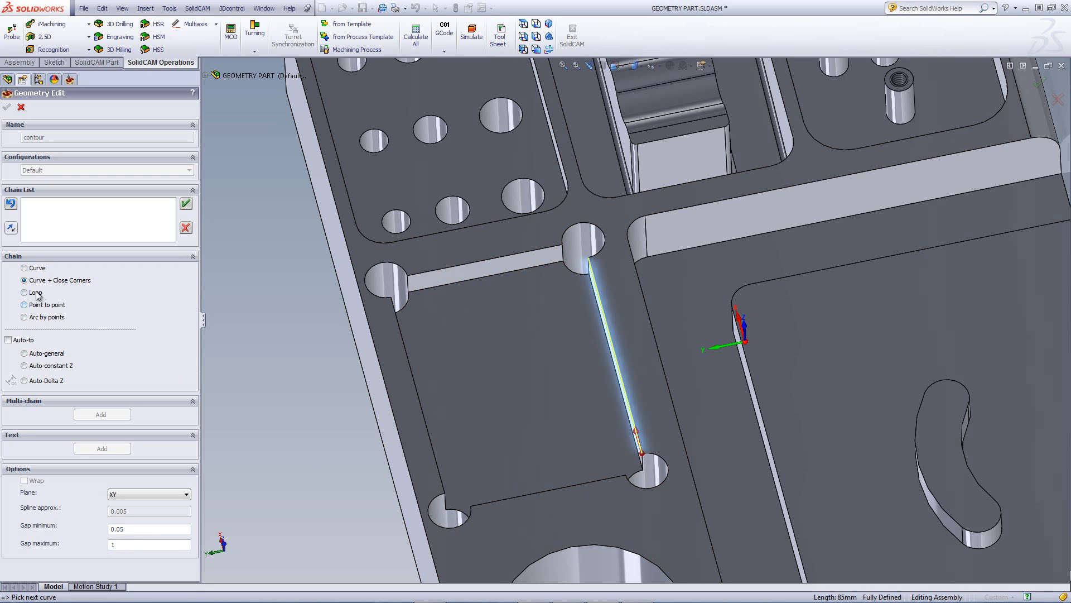
pyautogui.click(542, 252)
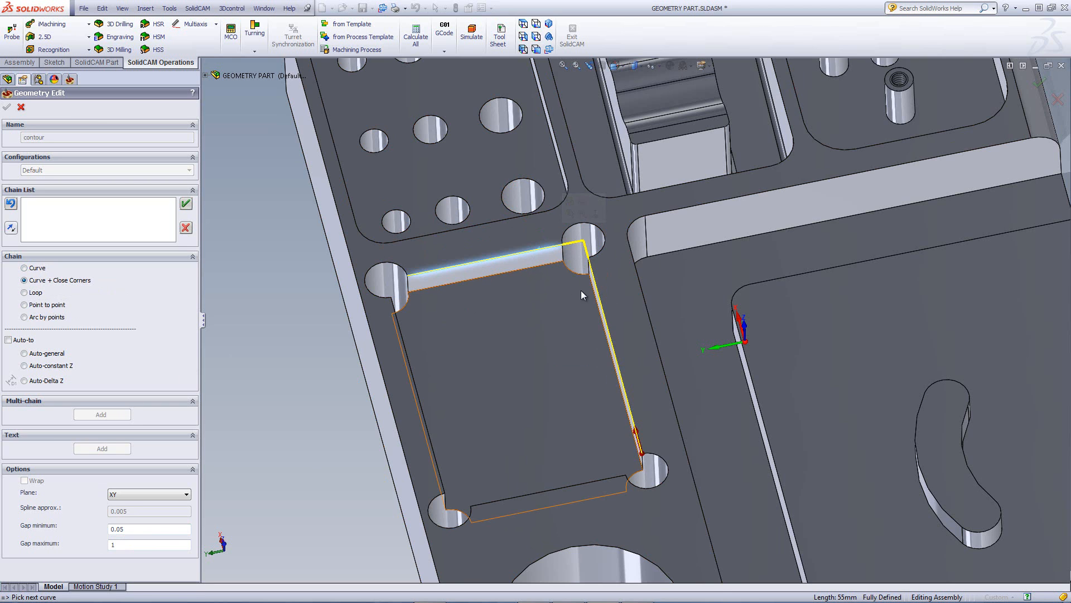
# Step: Add the rectangular pocket's remaining long and short upper edges and close the chain on its starting edge
pyautogui.scroll(-2, 533, 234)
pyautogui.scroll(3, 463, 487)
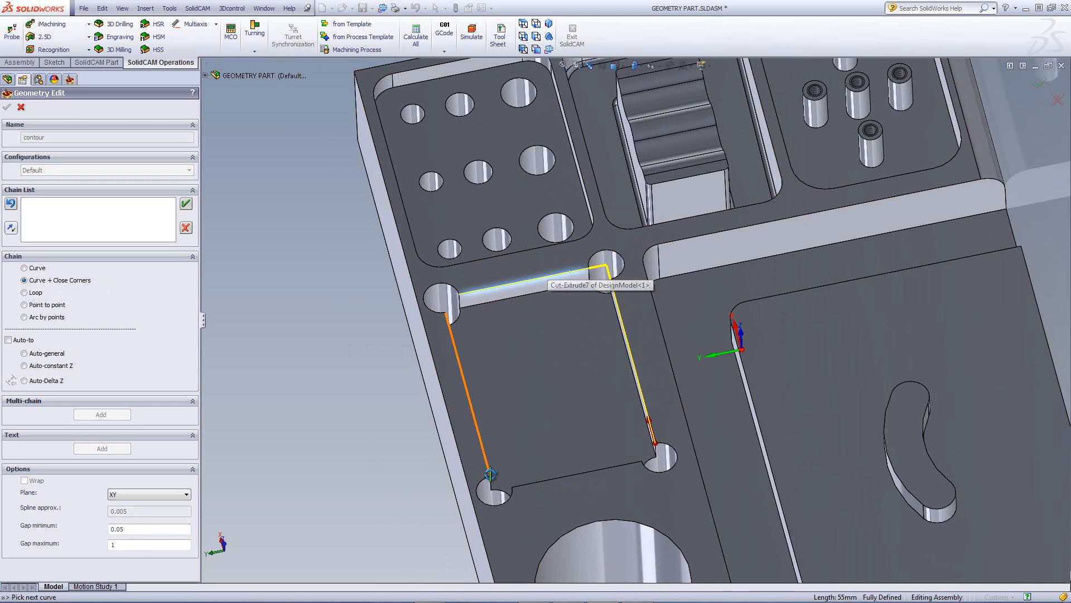
pyautogui.moveTo(464, 487); pyautogui.dragTo(511, 413, button='middle')
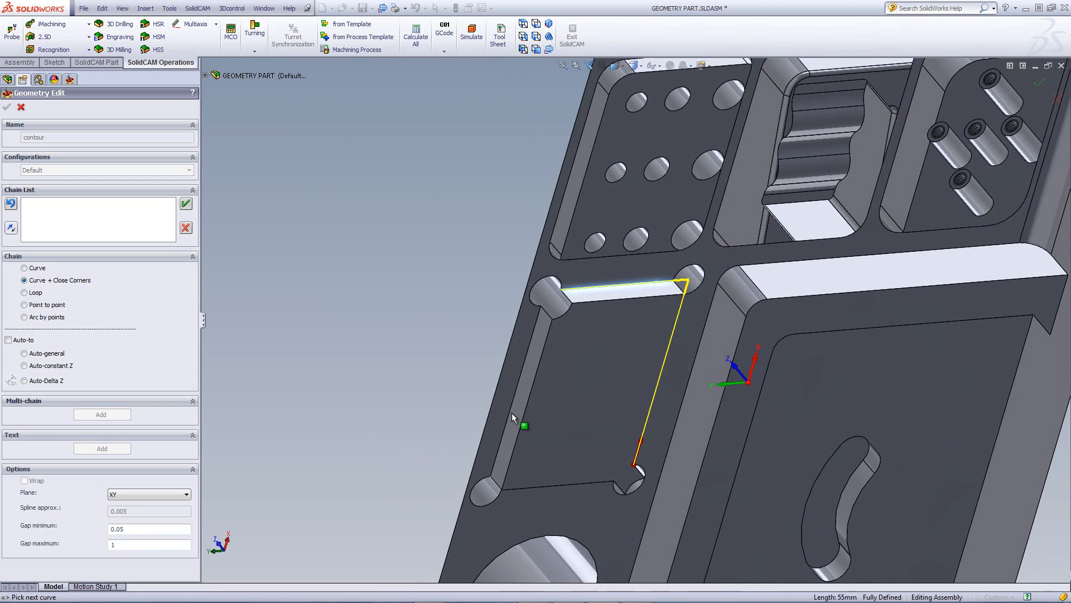
pyautogui.click(528, 346)
pyautogui.click(561, 490)
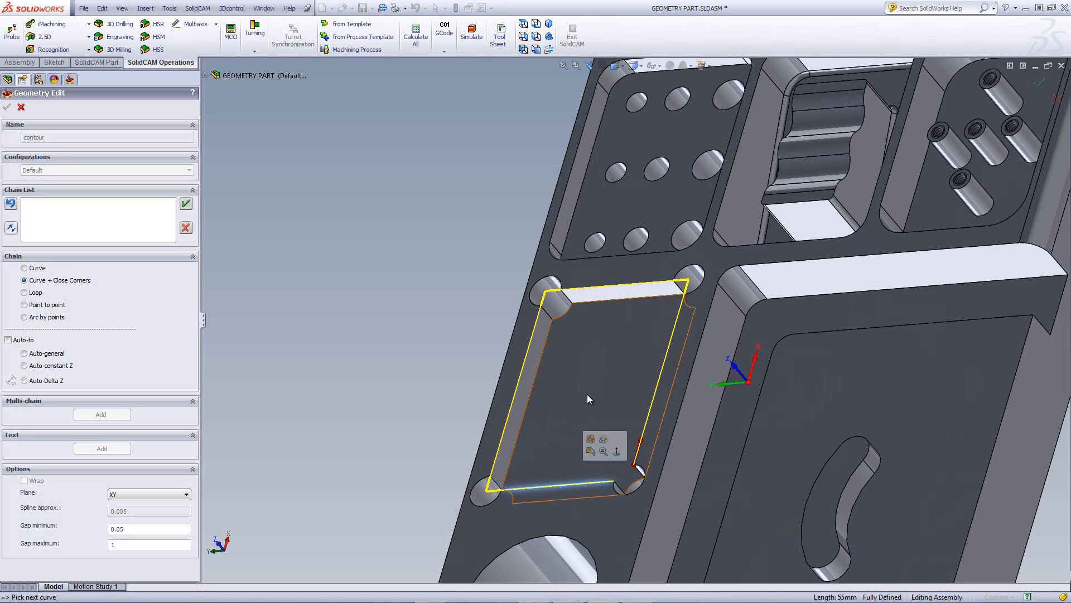
pyautogui.click(646, 426)
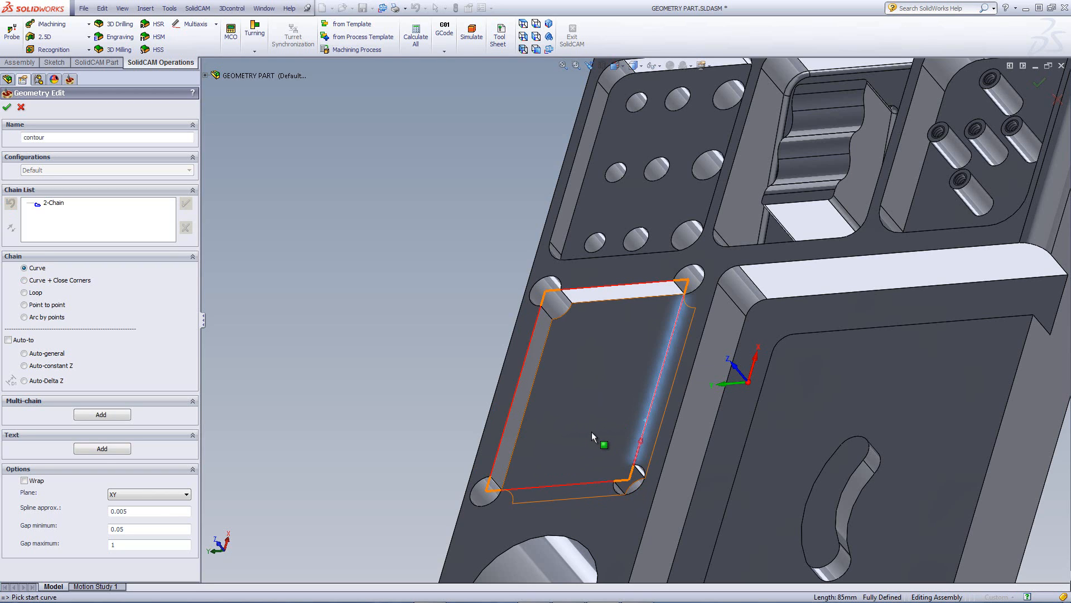
pyautogui.moveTo(594, 426); pyautogui.dragTo(711, 377, button='middle')
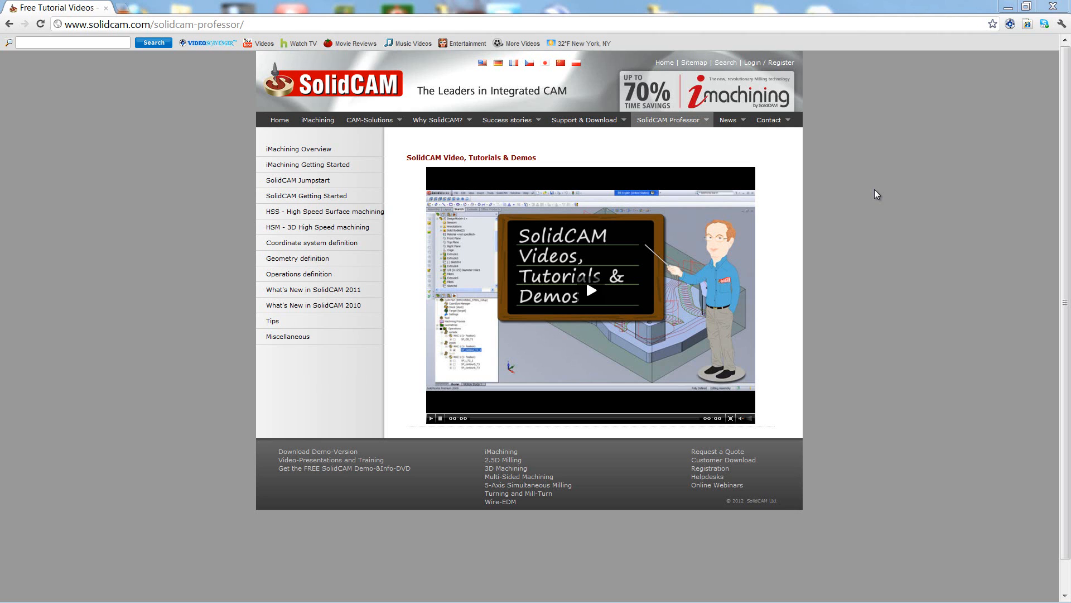
# Step: Switch to the SolidCAM website in the browser and view the list of SolidCAM Professor tutorial topics
pyautogui.moveTo(681, 129)
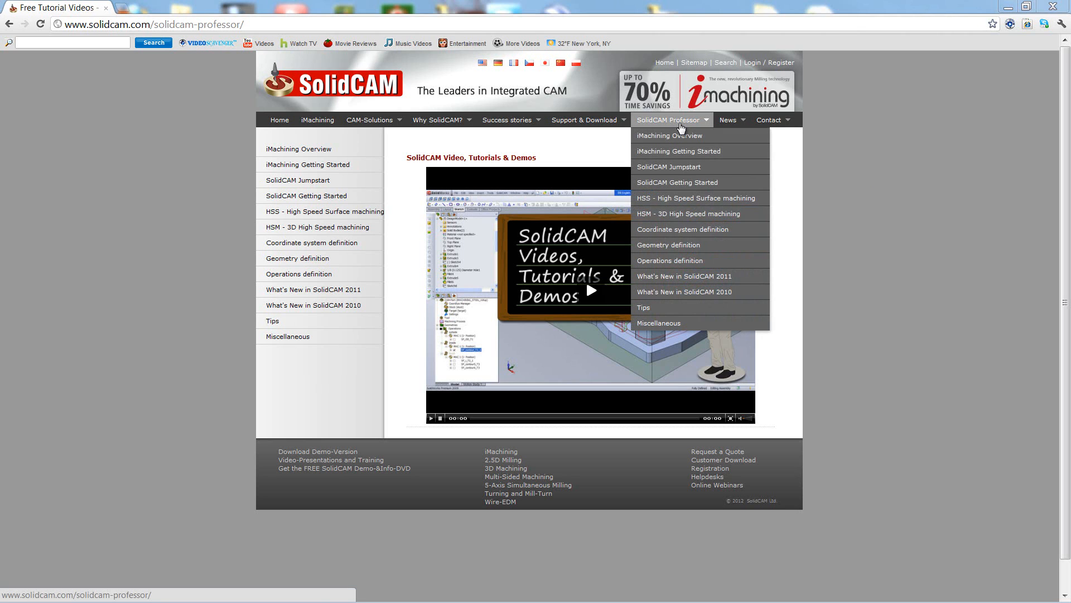